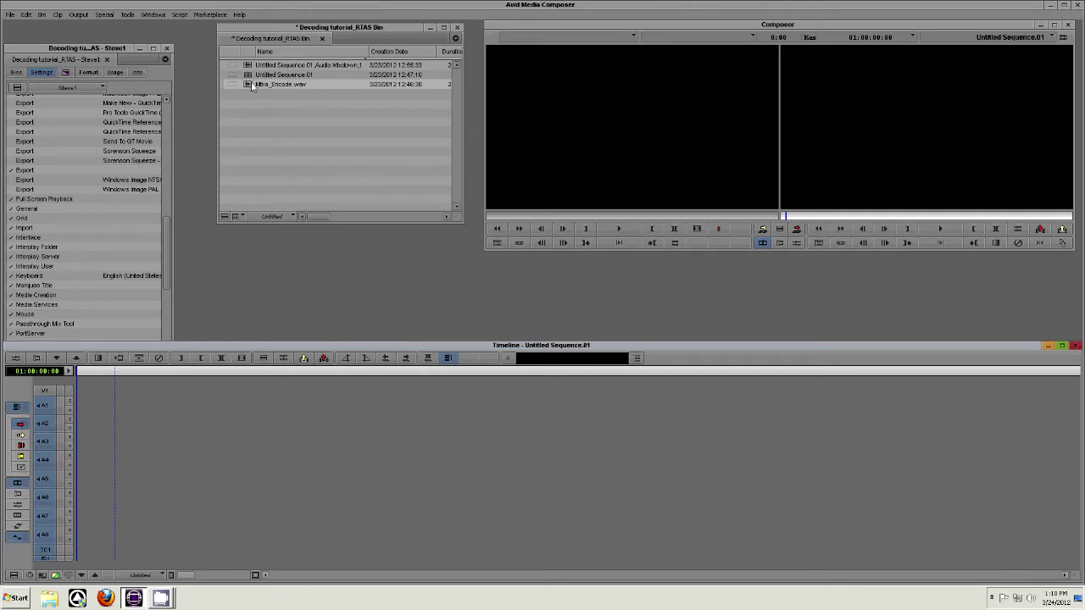
Step: Drop Mtka_Encode.wav from the bin onto tracks A1 and A2 of Untitled Sequence.01
click(246, 86)
drag(144, 407, 109, 416)
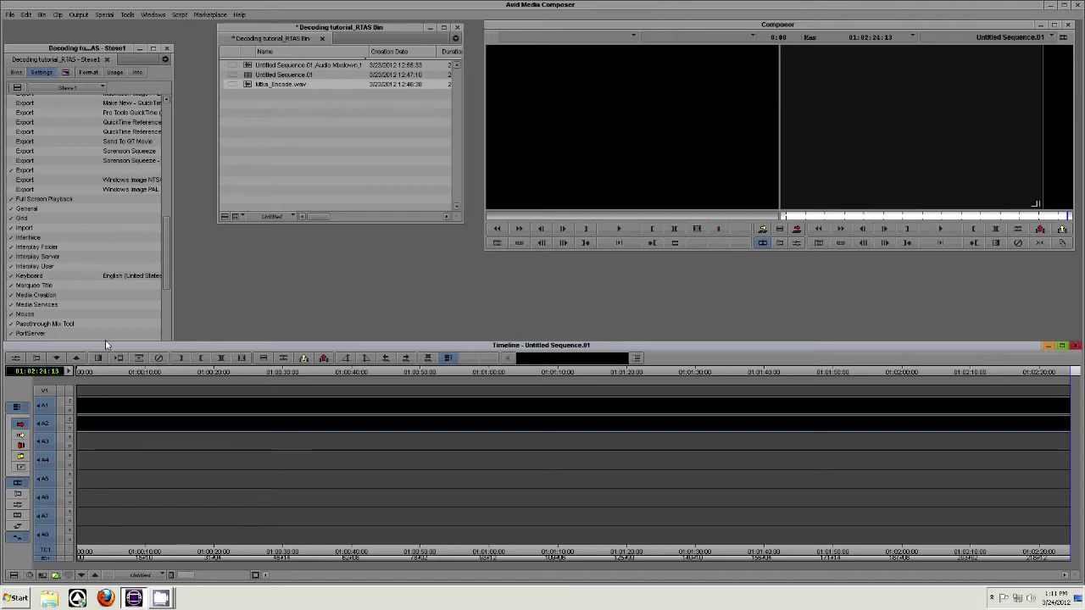
Step: Start a File > Export of the sequence with Audio/WAVE at 48 kHz, 24 bit
click(11, 16)
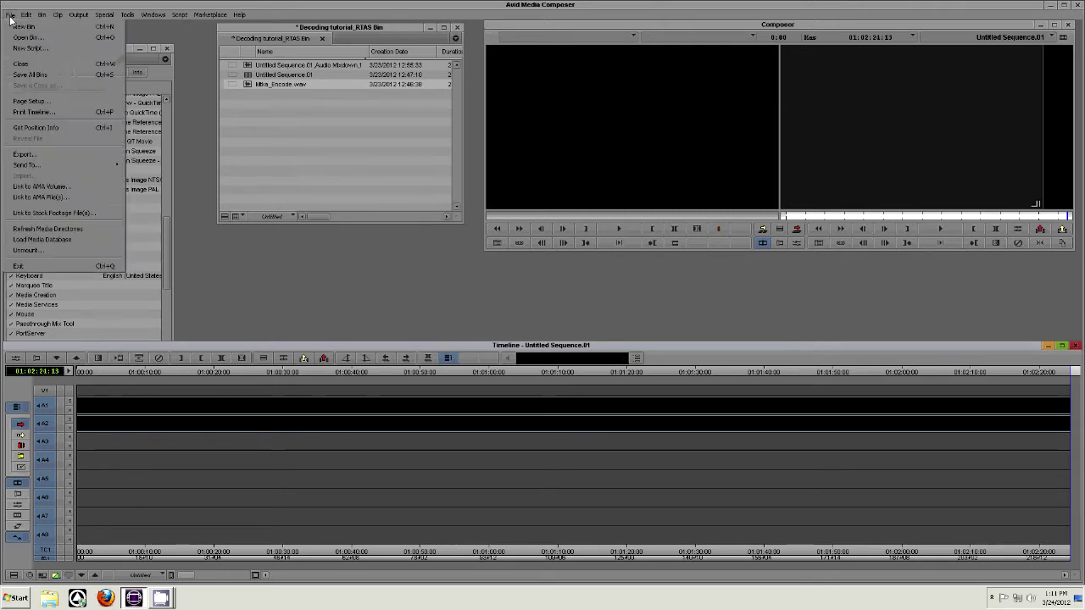
click(22, 158)
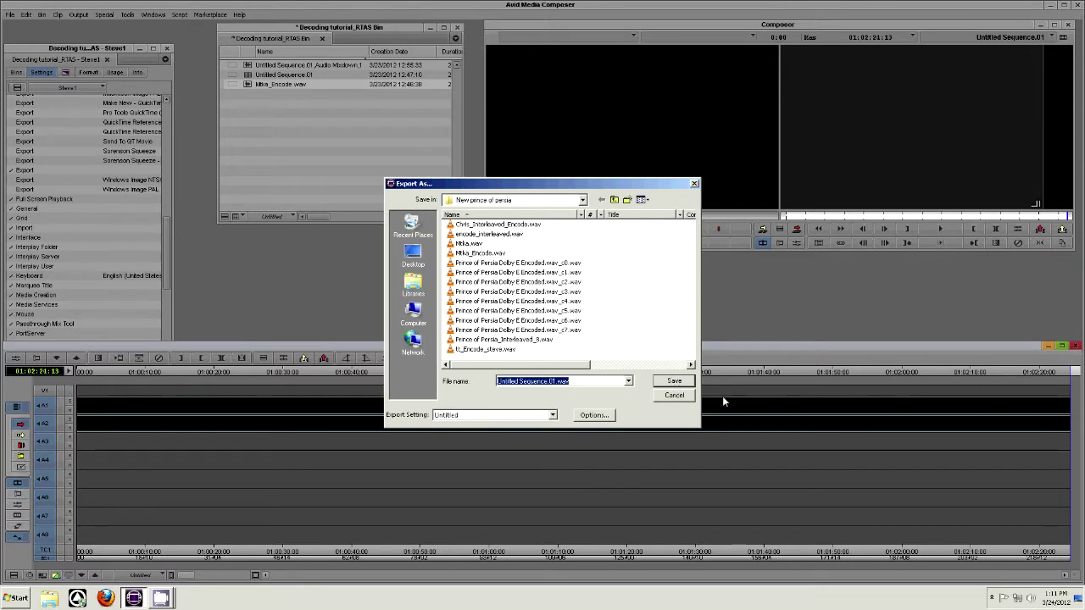
click(593, 415)
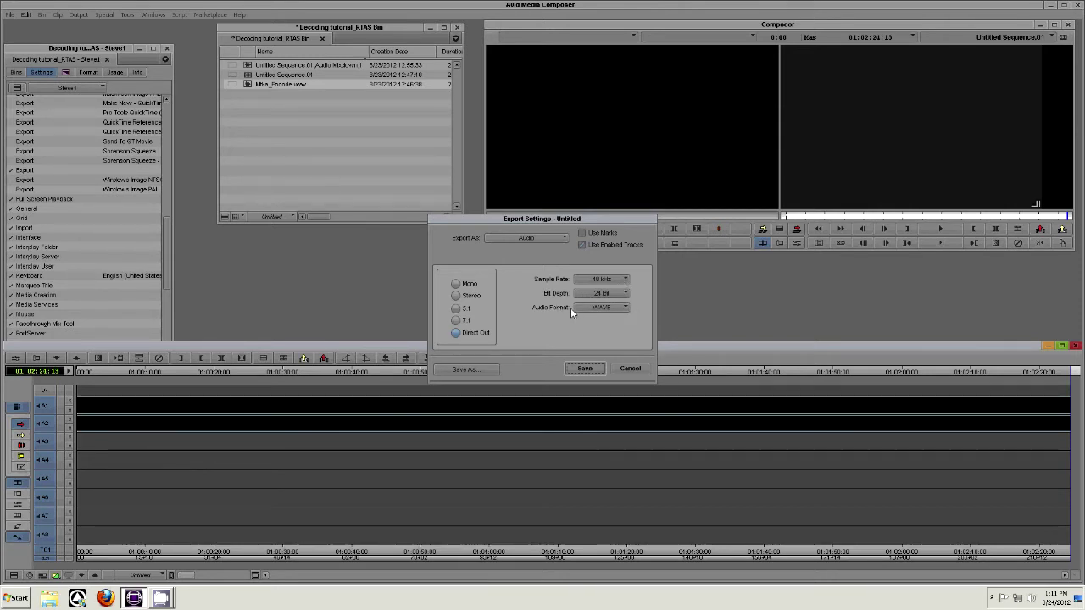
click(586, 369)
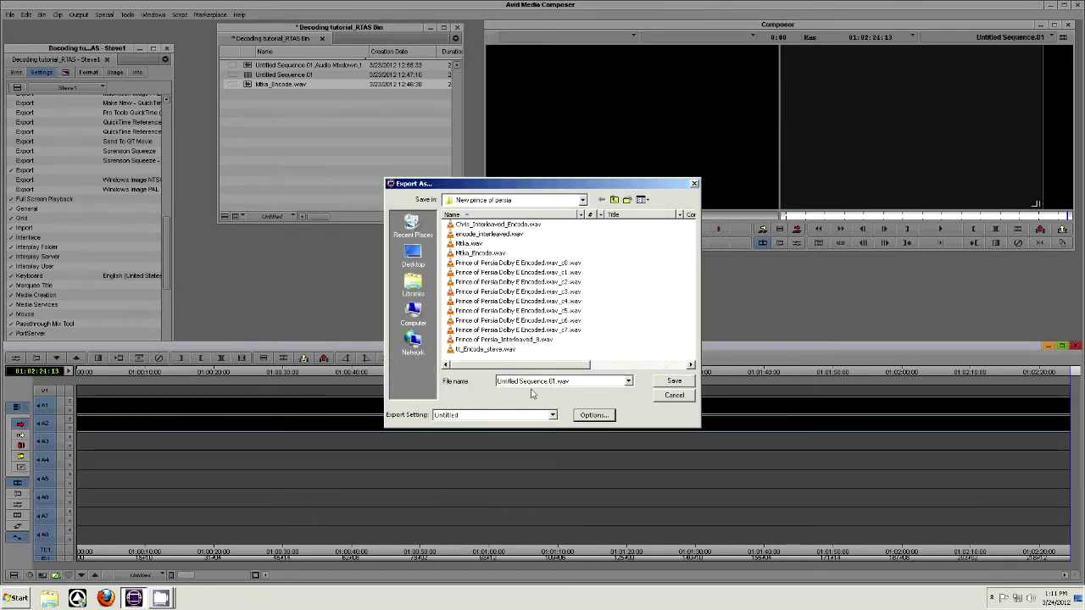
Step: Name the export file jk.wav and save it
click(557, 387)
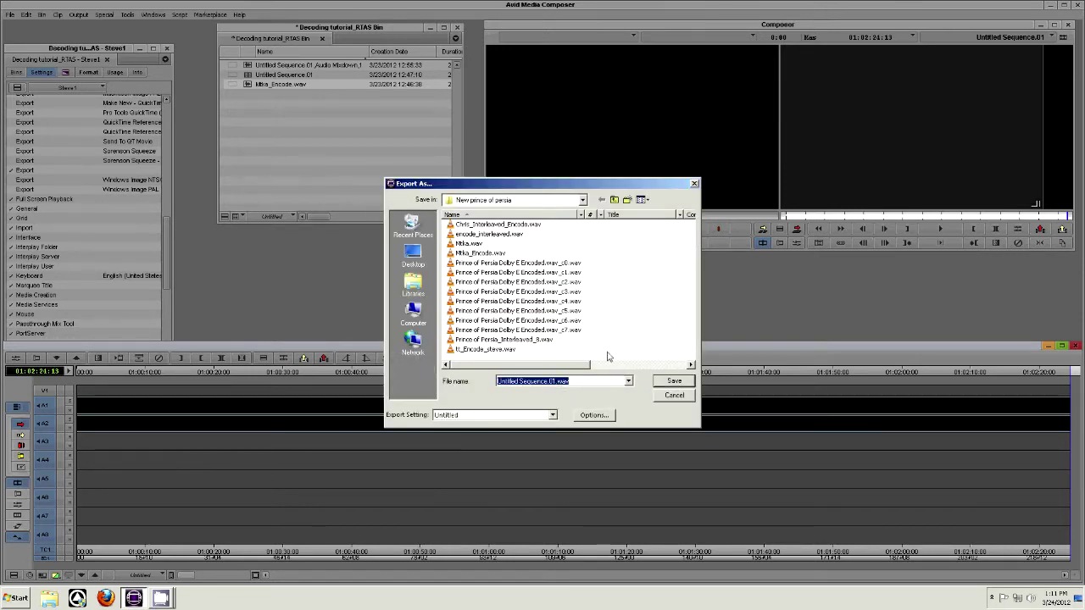
key(End)
key(Left)
key(Left)
key(Left)
key(Left)
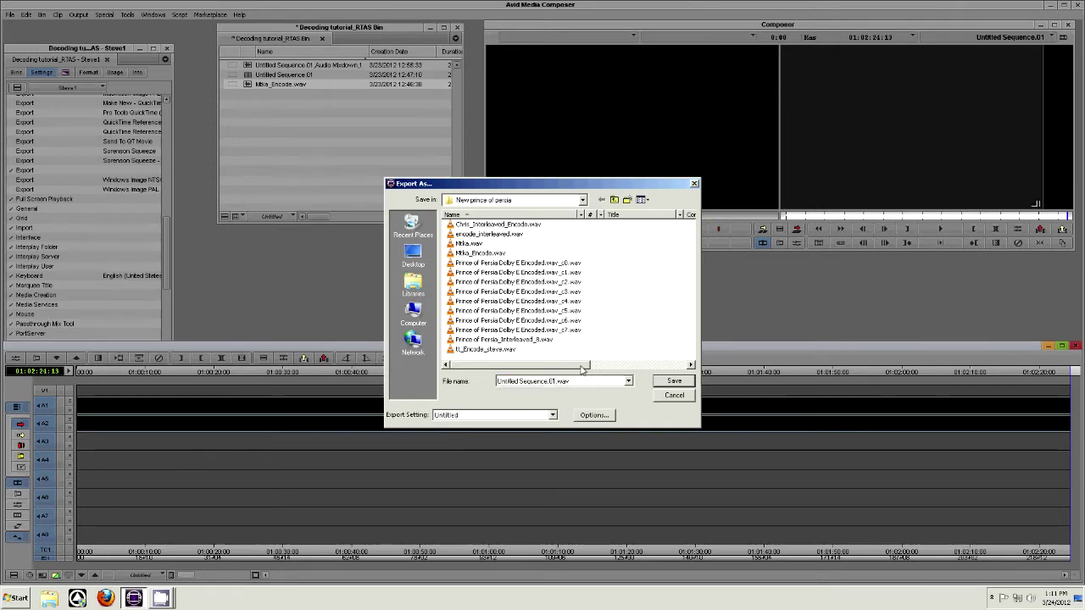
key(shift+Left)
key(shift+Left)
key(shift+Left)
key(shift+Left)
key(shift+Left)
key(shift+Left)
key(shift+Left)
key(shift+Left)
key(shift+Left)
key(shift+Left)
key(shift+Left)
key(shift+Left)
key(shift+Left)
key(shift+Left)
key(shift+Left)
key(shift+Left)
key(shift+Left)
key(shift+Left)
key(shift+Left)
key(shift+Left)
text(jk)
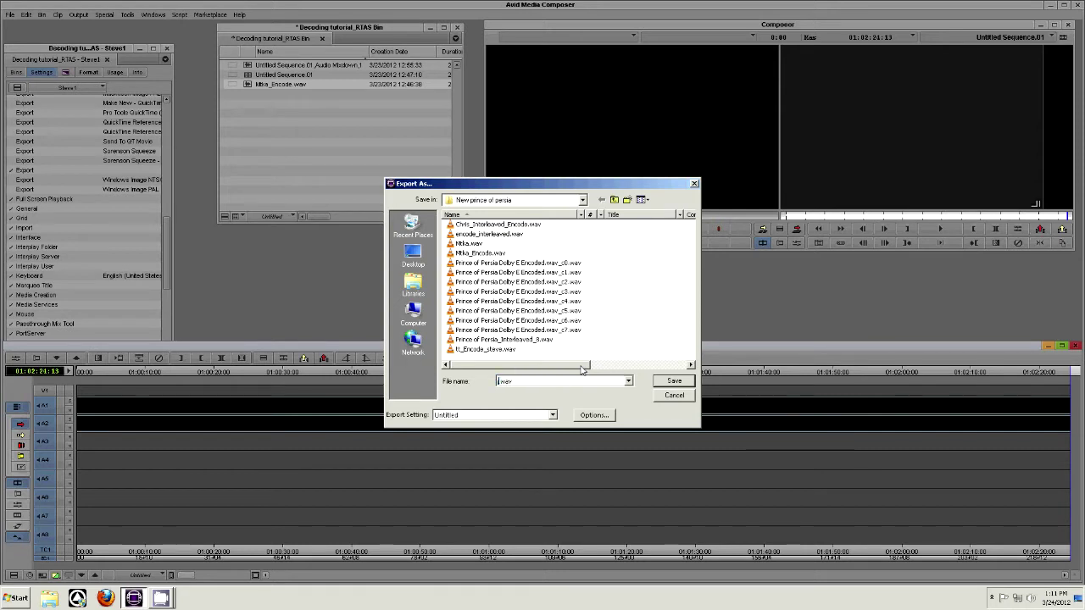
click(667, 382)
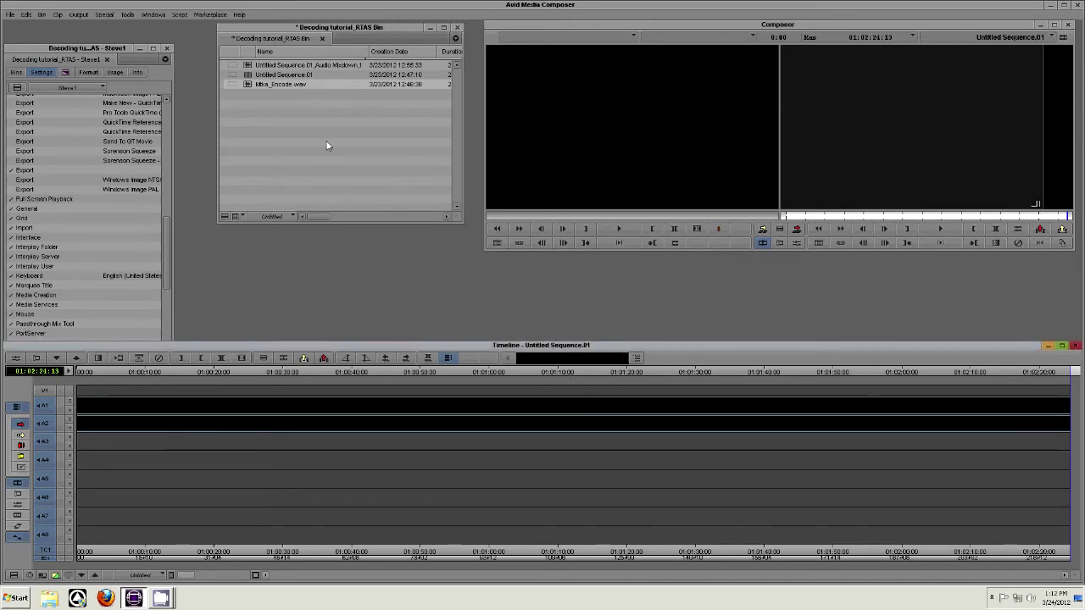
Step: Import the exported jk.wav file into the bin from the bin's shortcut menu
right_click(279, 137)
click(298, 240)
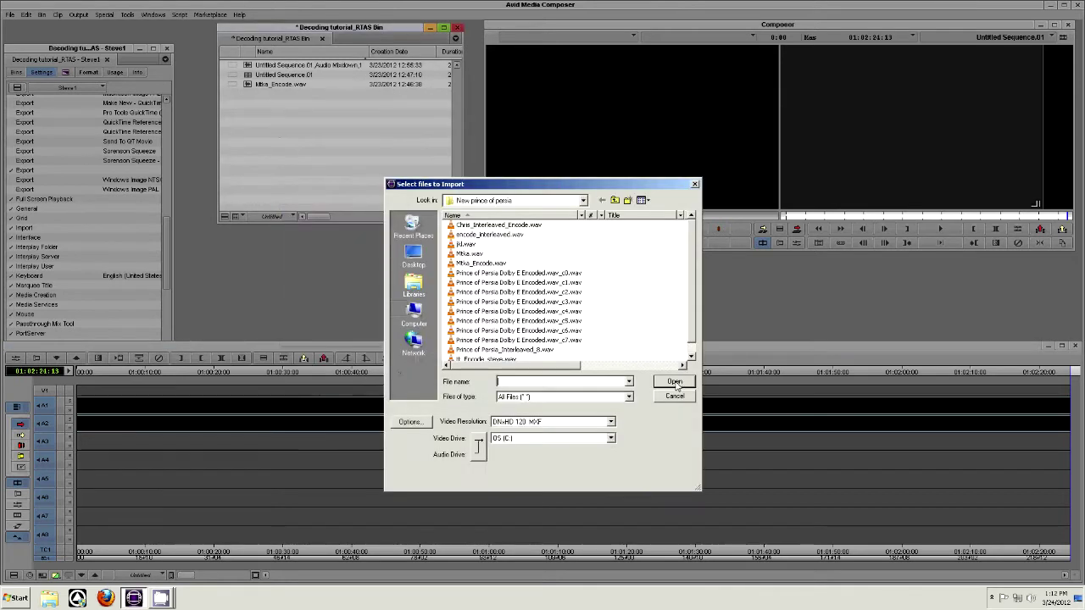
click(478, 244)
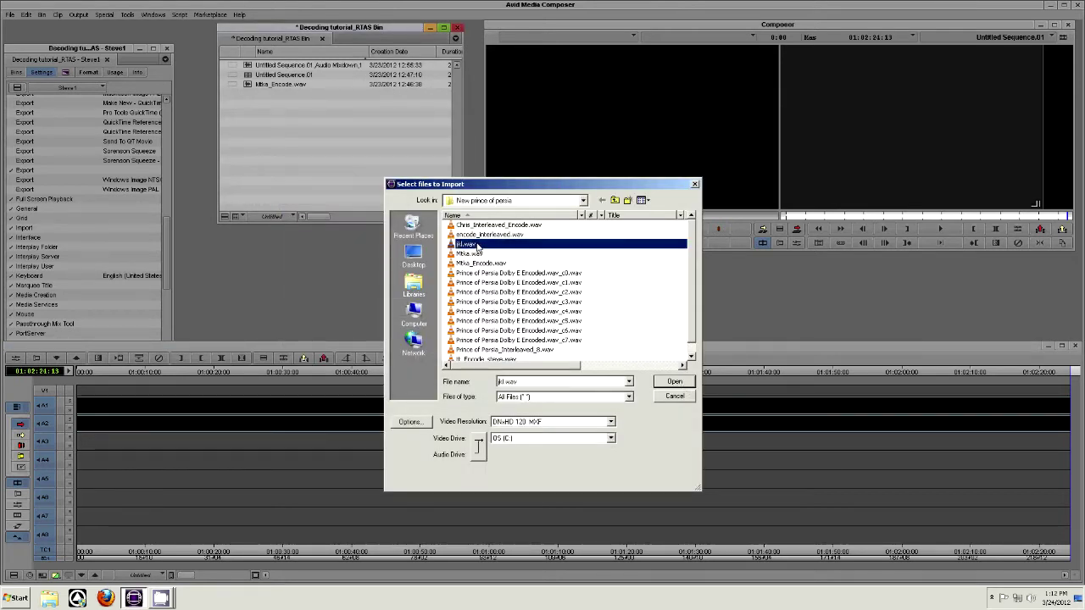
click(673, 382)
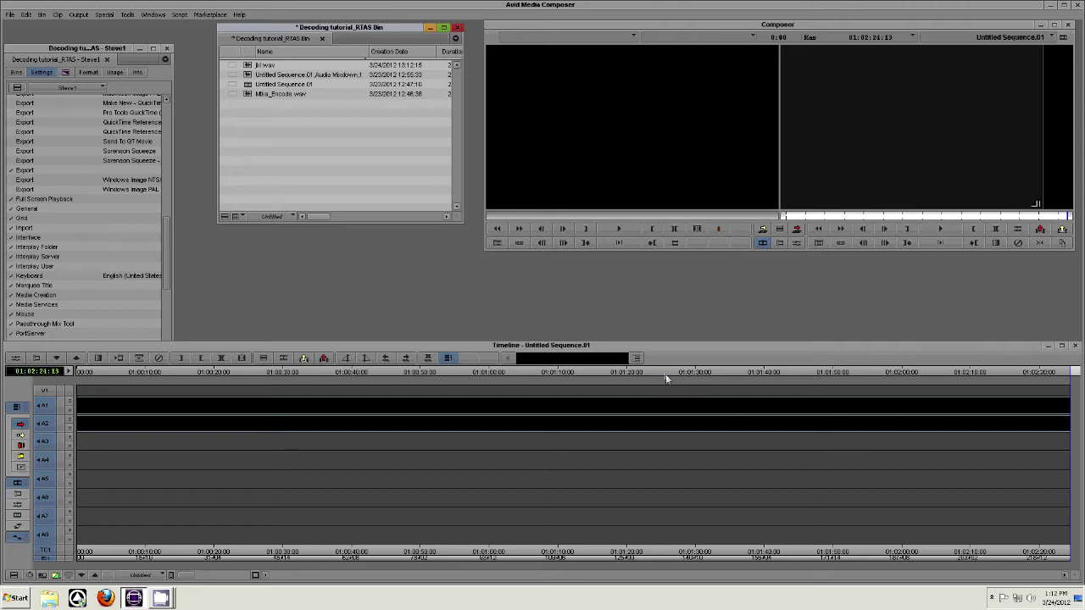
right_click(252, 66)
Step: In jk.wav's Modify dialog, set Multichannel Audio to 7.1 Pro Tools across A1–A8
click(283, 248)
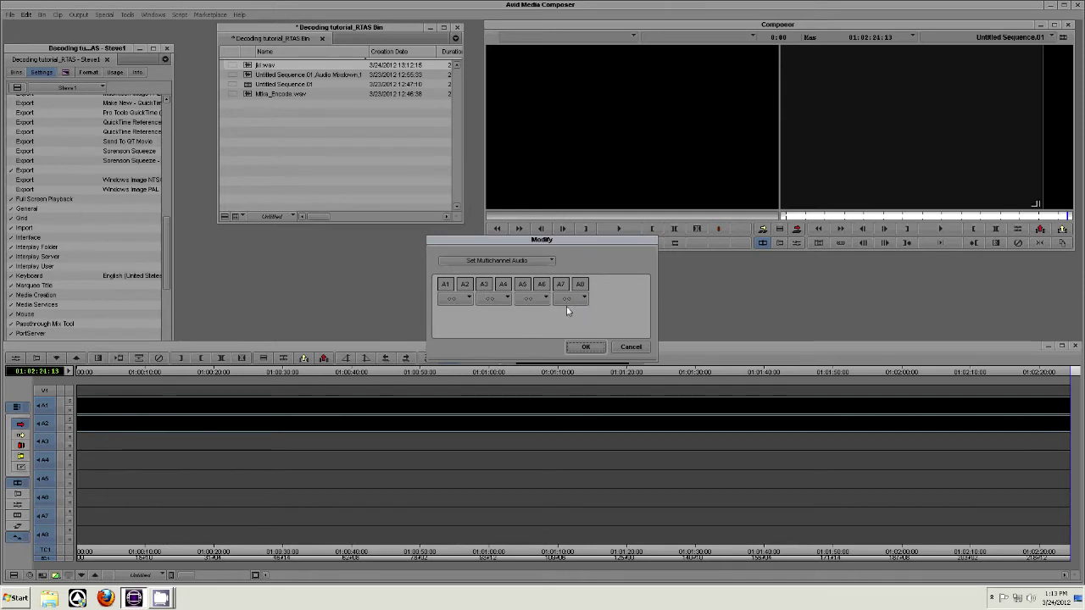
click(469, 297)
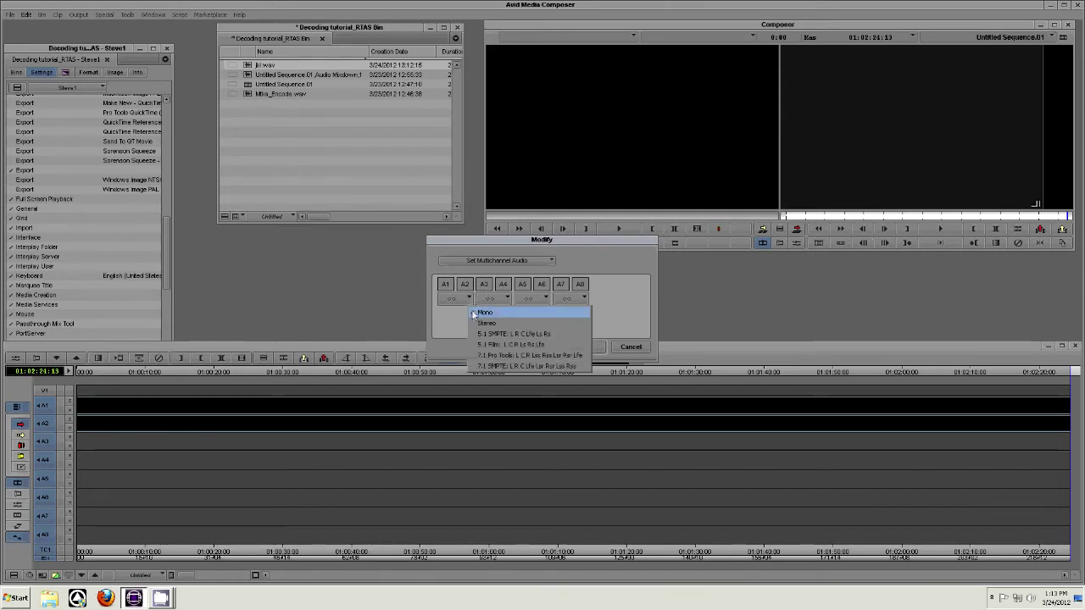
click(485, 355)
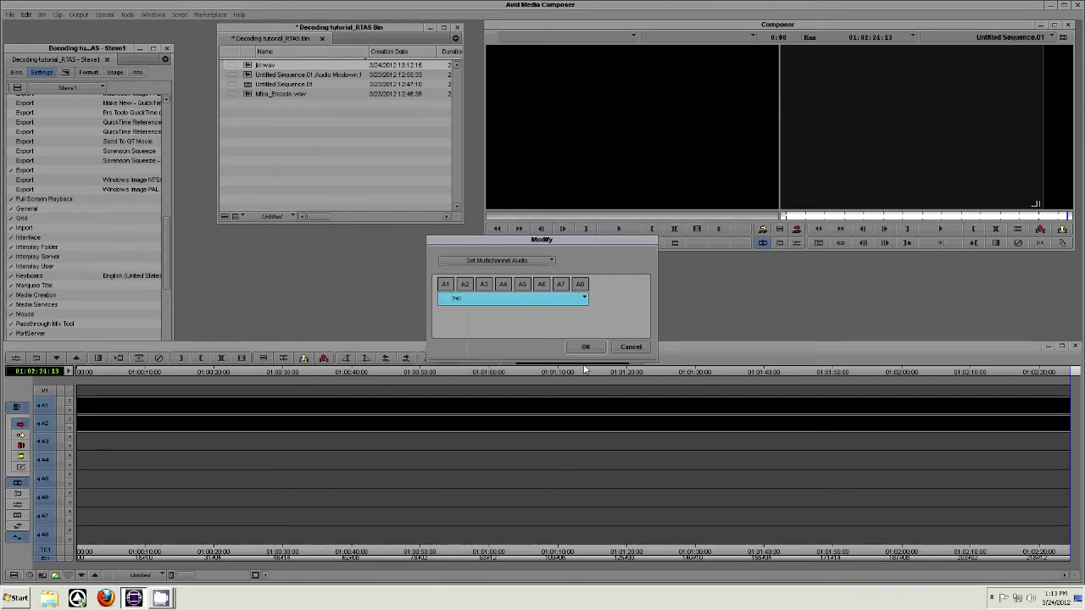
click(586, 348)
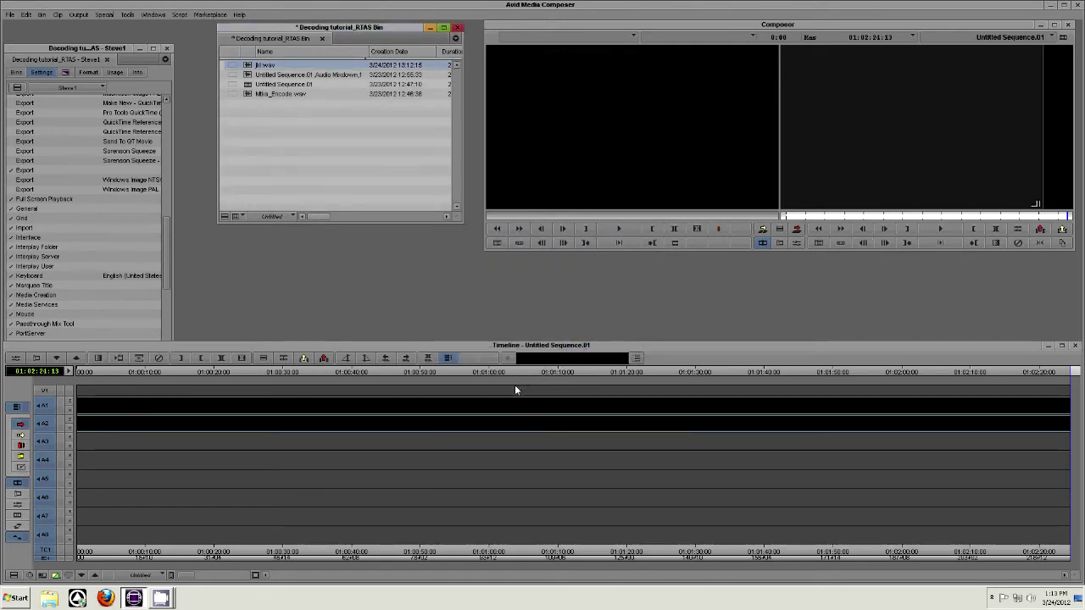
Step: Add a new 7.1 surround audio track to the timeline
right_click(50, 384)
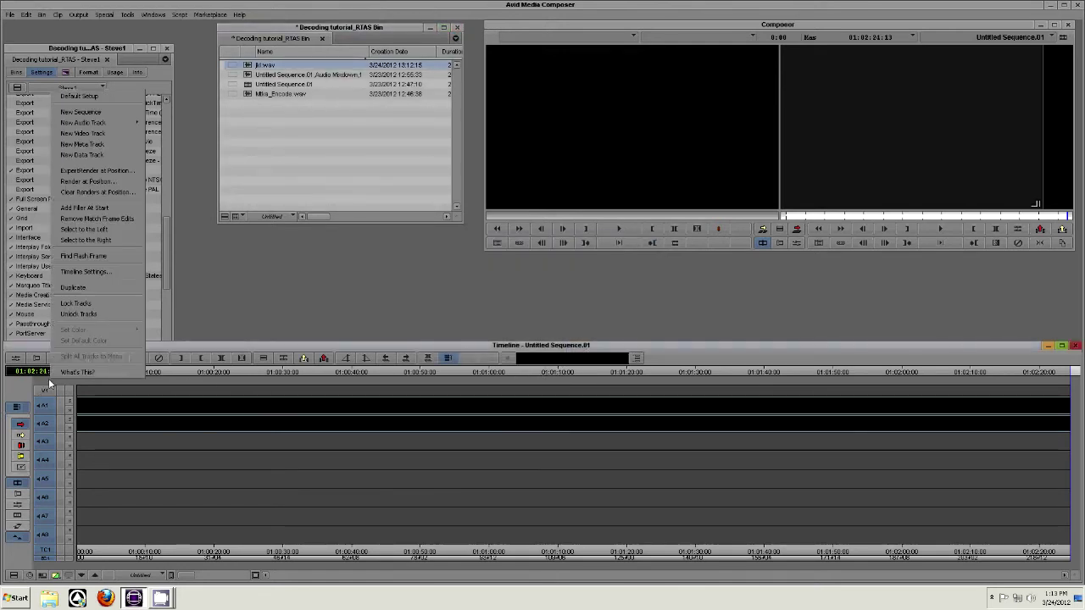
mouse_move(119, 124)
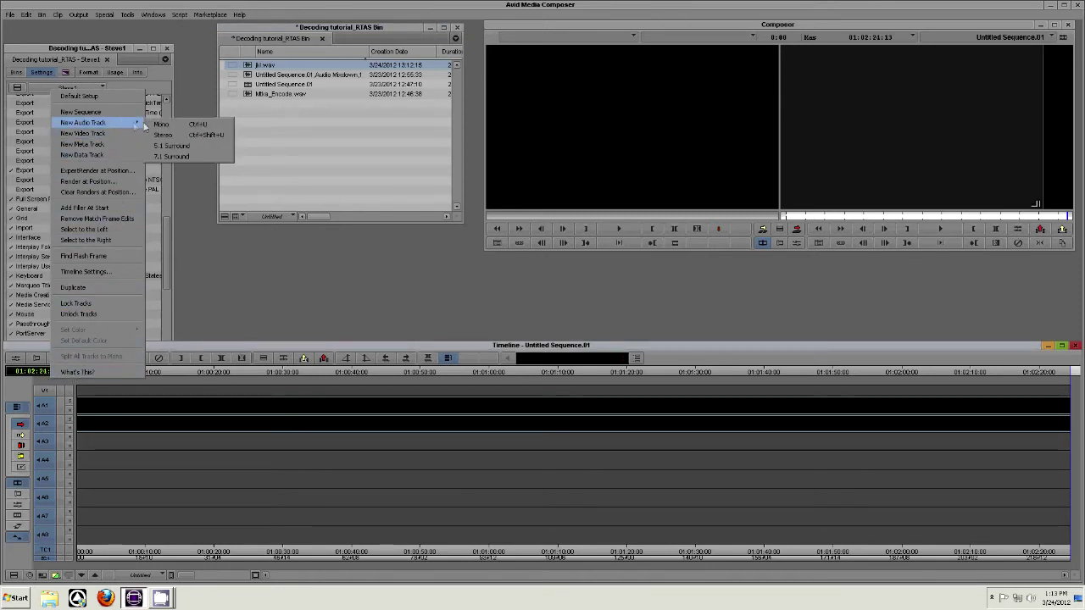
click(171, 157)
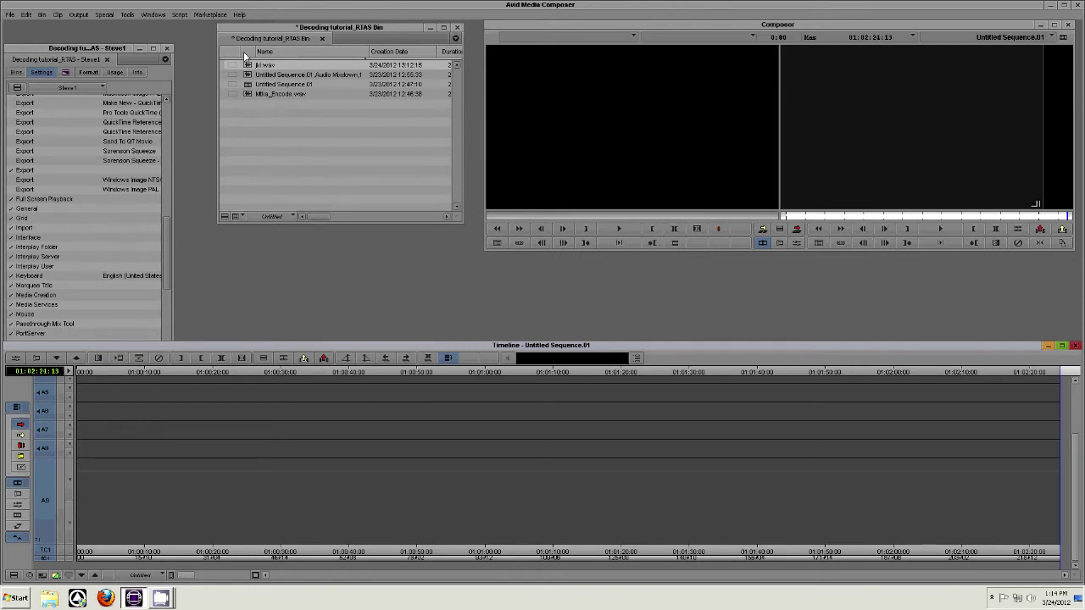
Step: Drag jil.wav from the bin onto track A9 and select the clip there
click(250, 69)
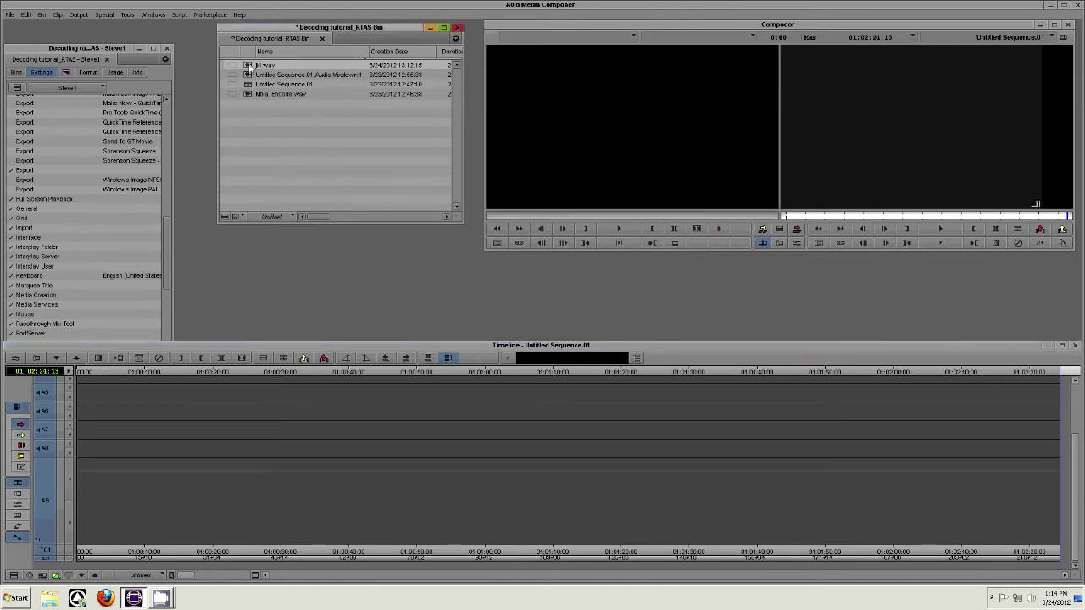
drag(182, 367, 80, 484)
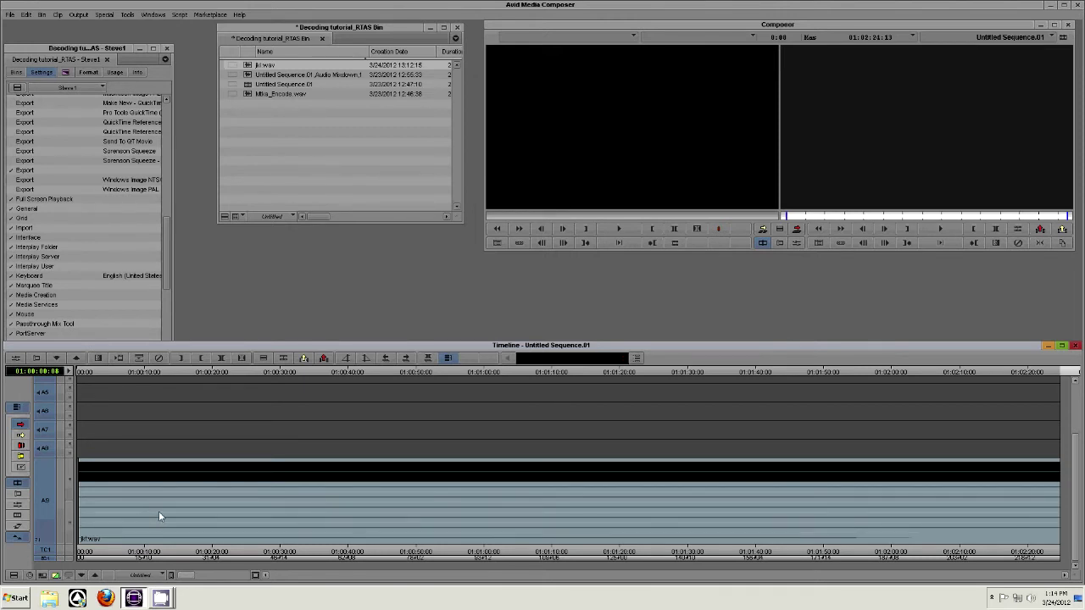
click(159, 513)
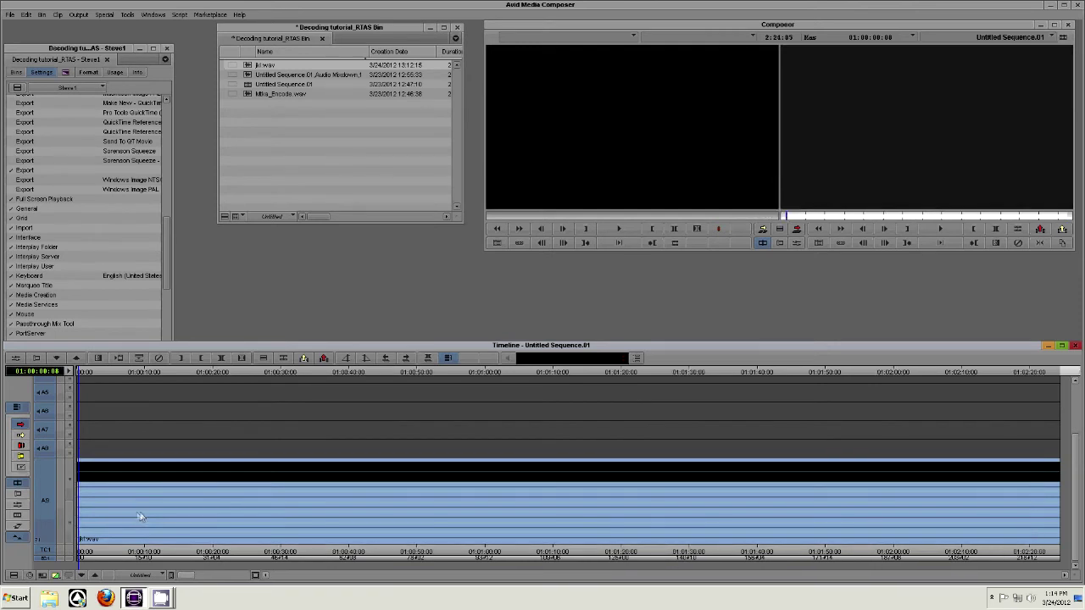
click(46, 449)
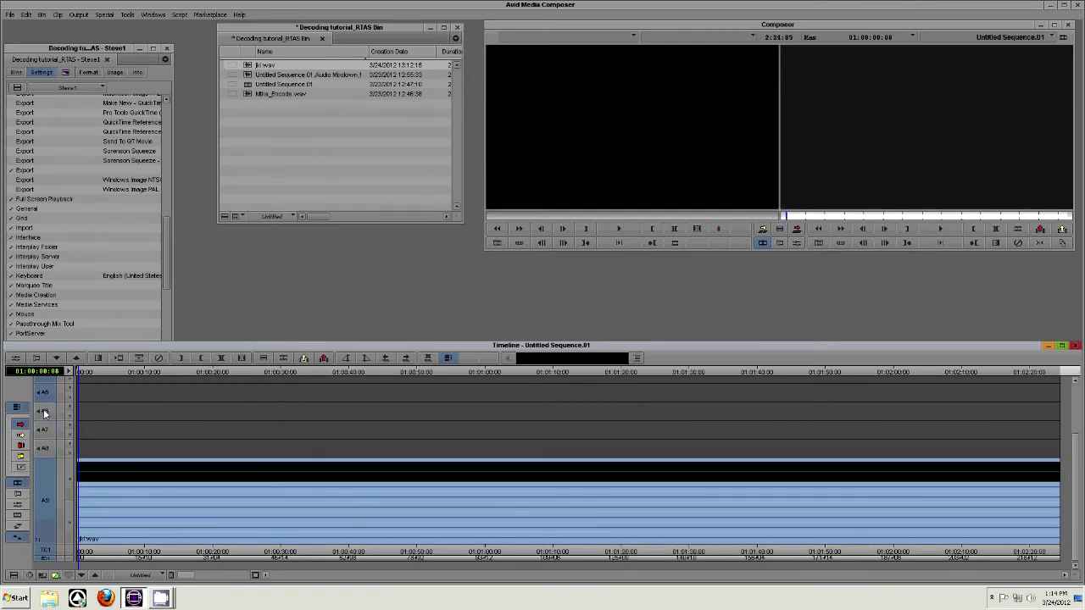
scroll(44, 416, up, 5)
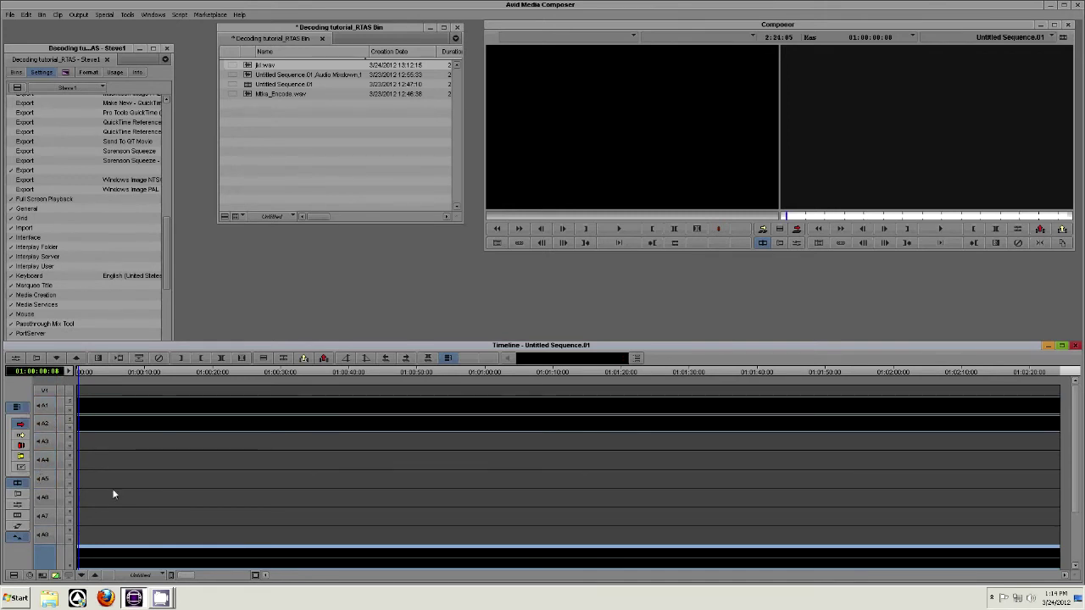
scroll(142, 496, down, 4)
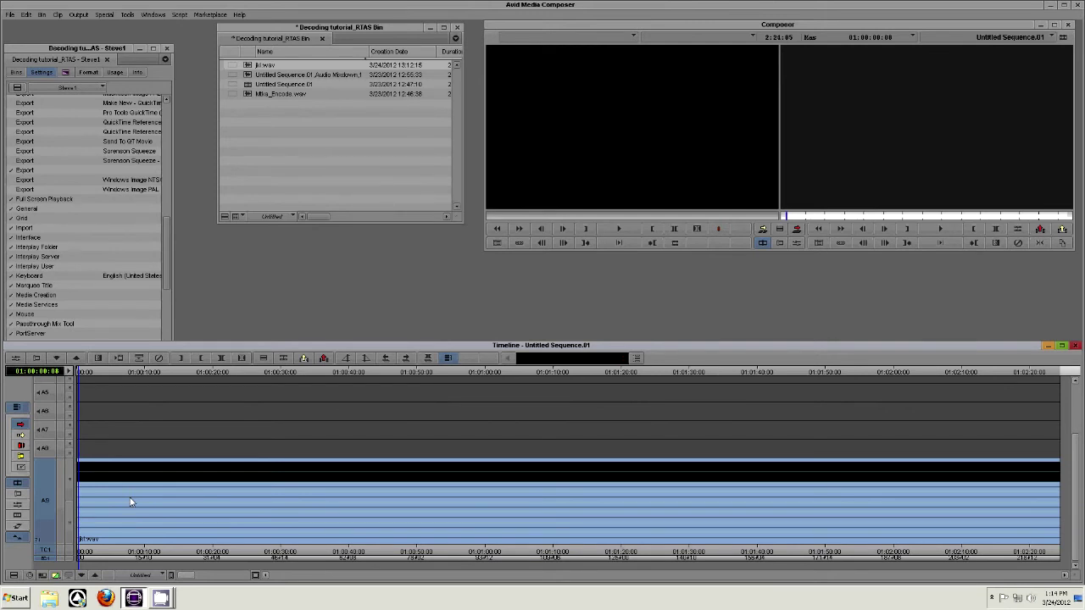
Step: Load SurCode for Dolby E Decoder from Tools > AudioSuite and activate it on the A9 clip
click(127, 14)
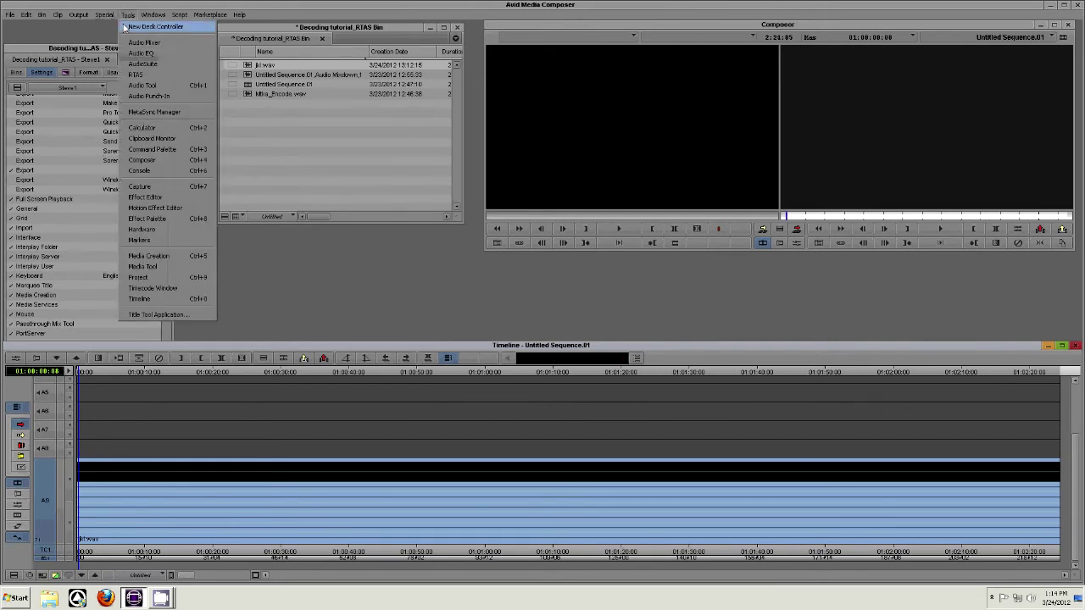
click(141, 64)
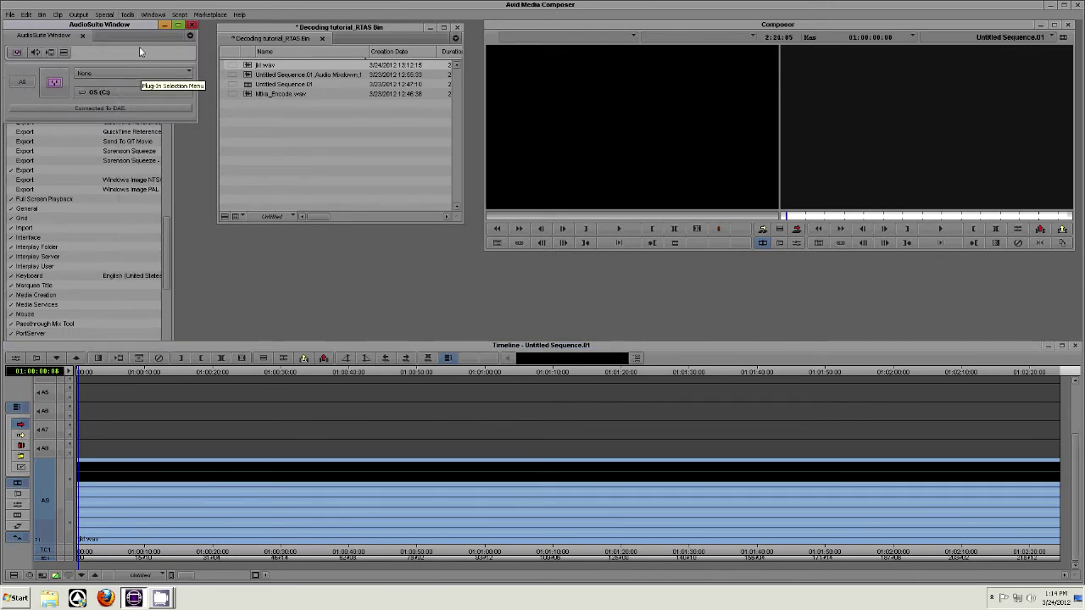
click(101, 73)
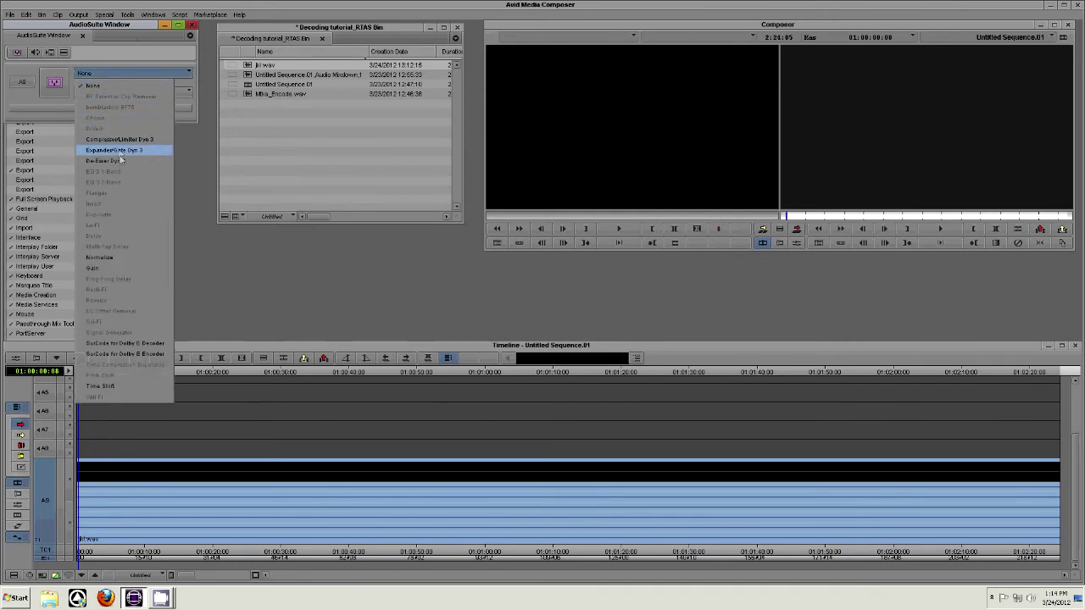
click(141, 344)
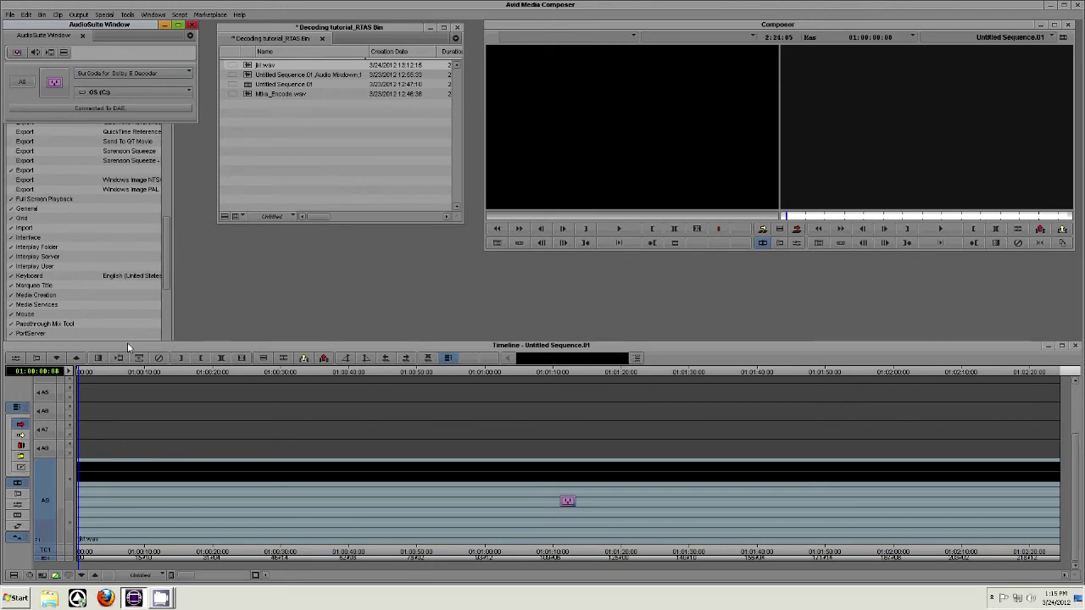
click(55, 83)
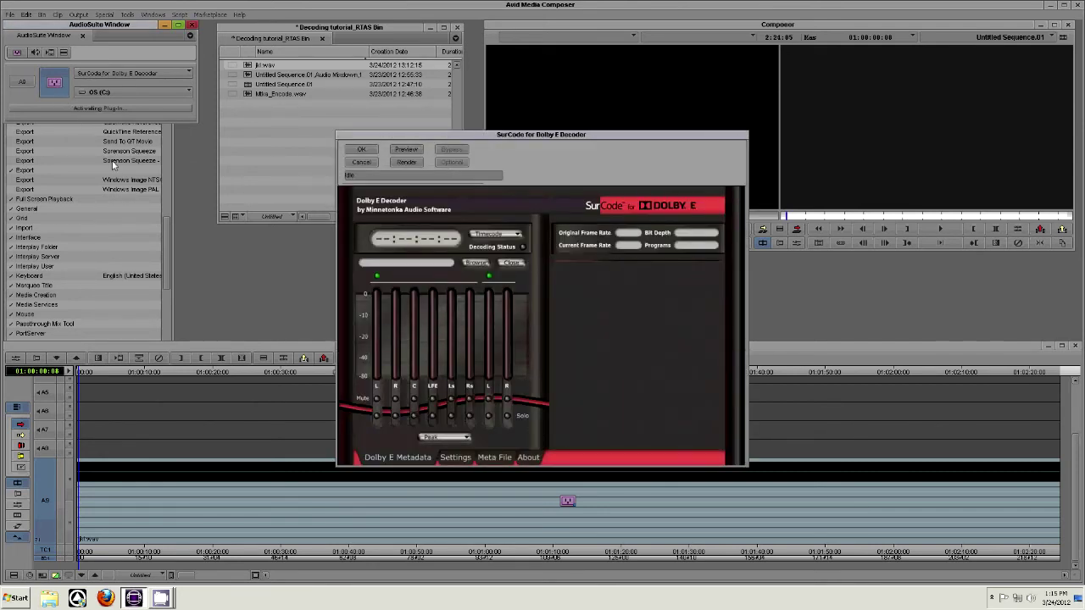
Step: Check the decoder's channel mapping and latency compensation settings, then render the Dolby E decode
click(455, 458)
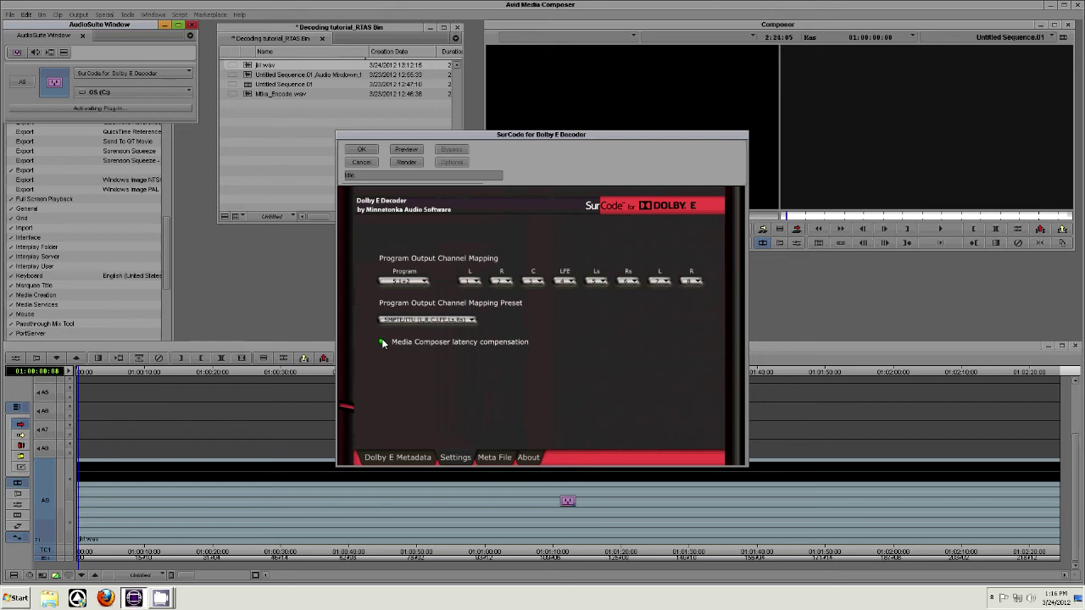
click(404, 459)
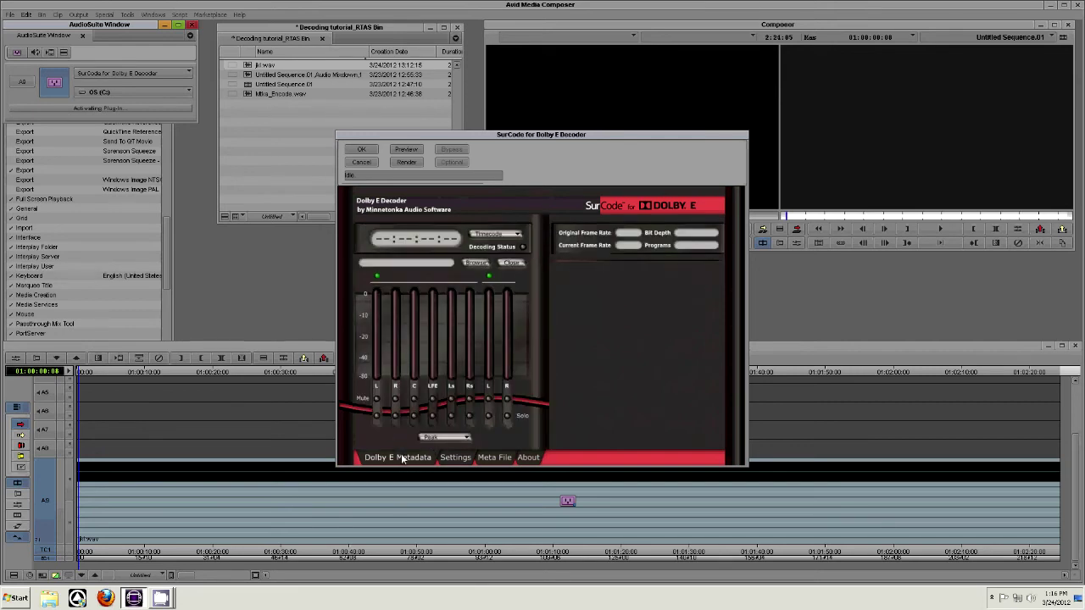
click(406, 163)
click(364, 151)
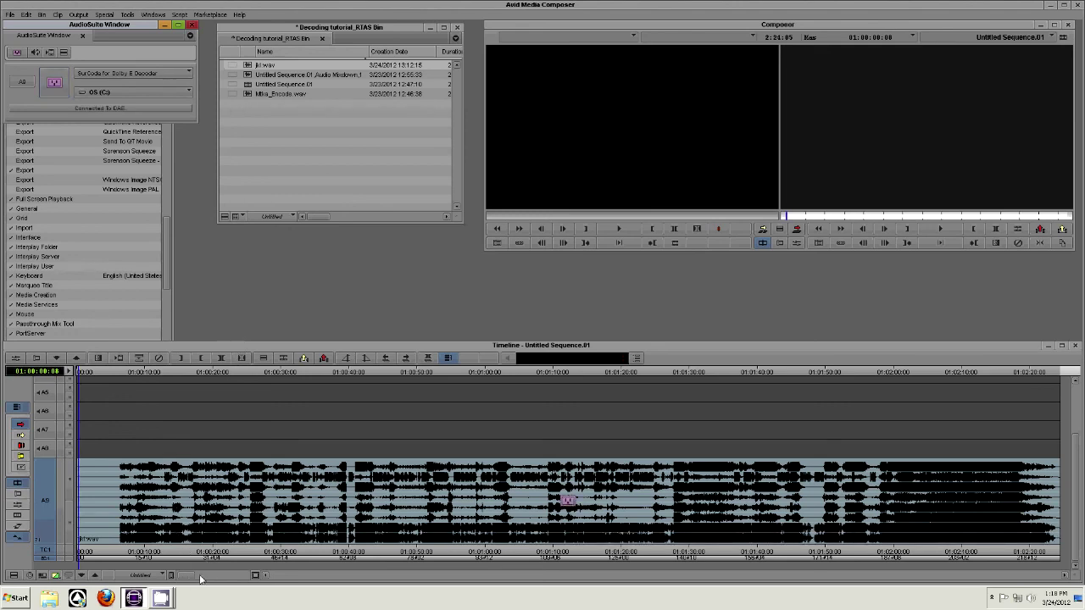
Step: Trim two frames off the head of the decoded A9 clip, to 01:00:00:02
mouse_move(258, 576)
mouse_down()
mouse_move(235, 578)
mouse_move(258, 577)
mouse_up()
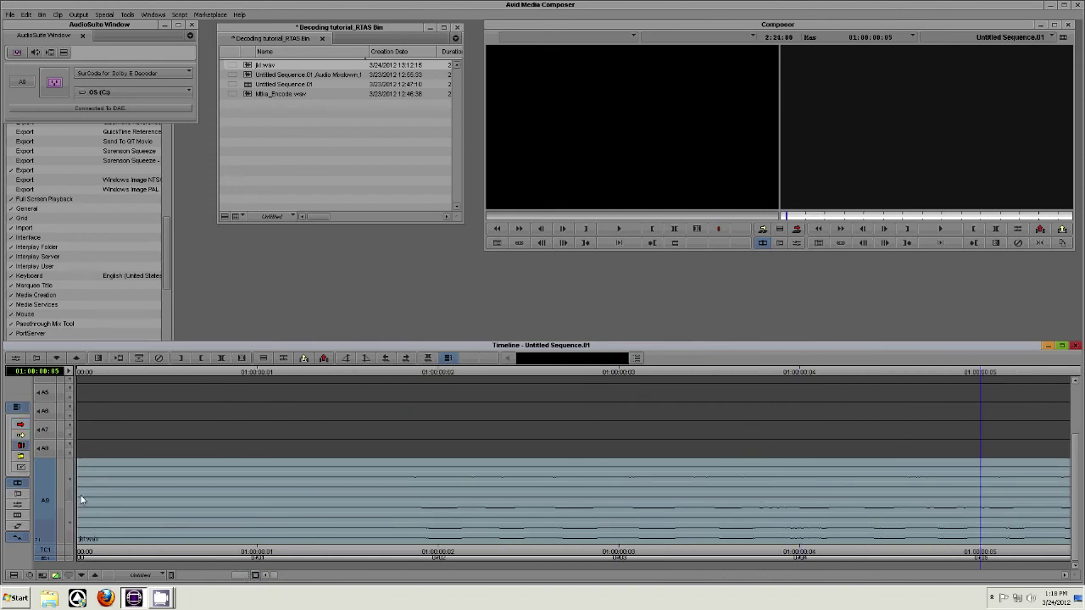
click(78, 496)
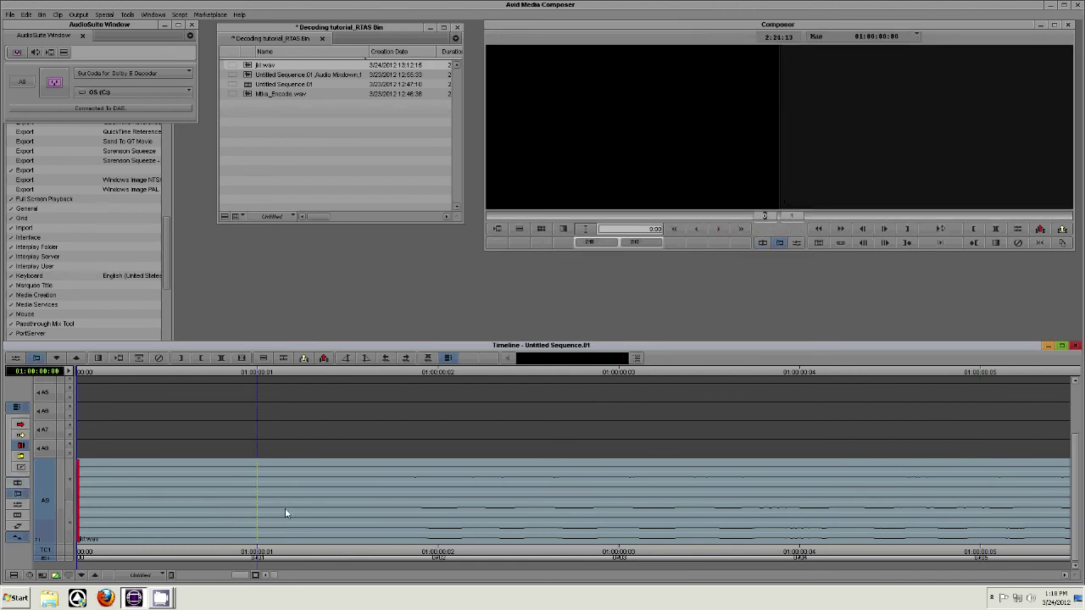
drag(445, 495, 446, 499)
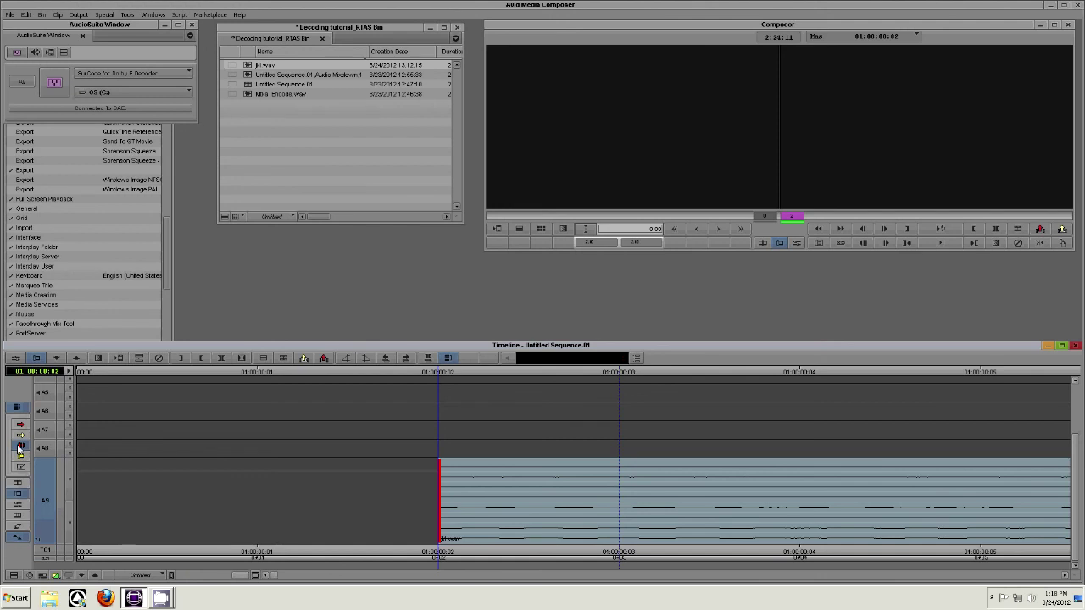
Step: Move the trimmed clip back to the sequence start at 01:00:00:00 in Segment mode
click(21, 423)
drag(465, 540, 146, 520)
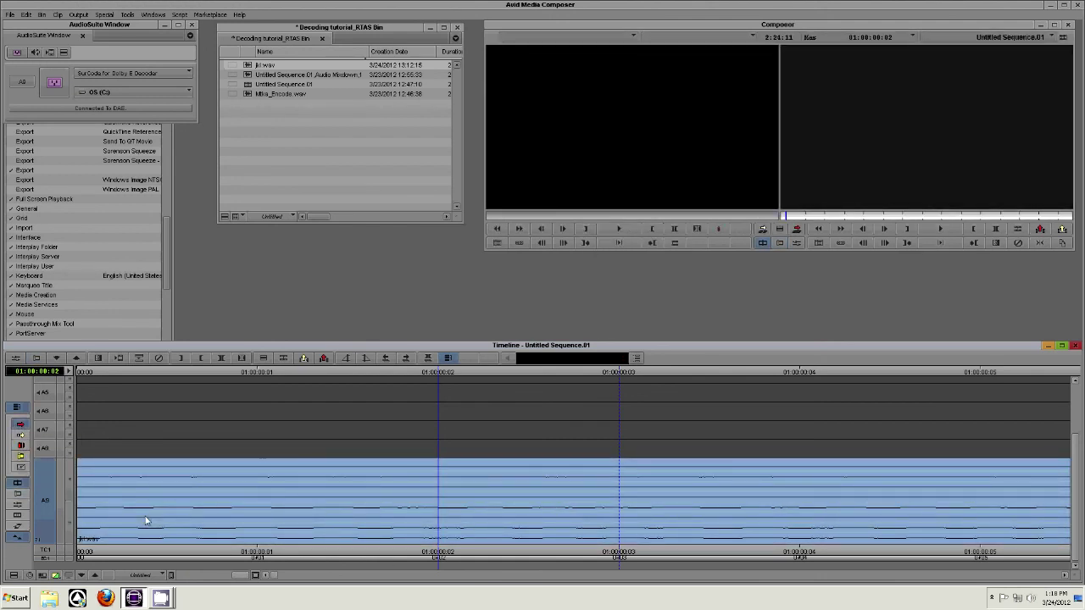
drag(242, 577, 213, 577)
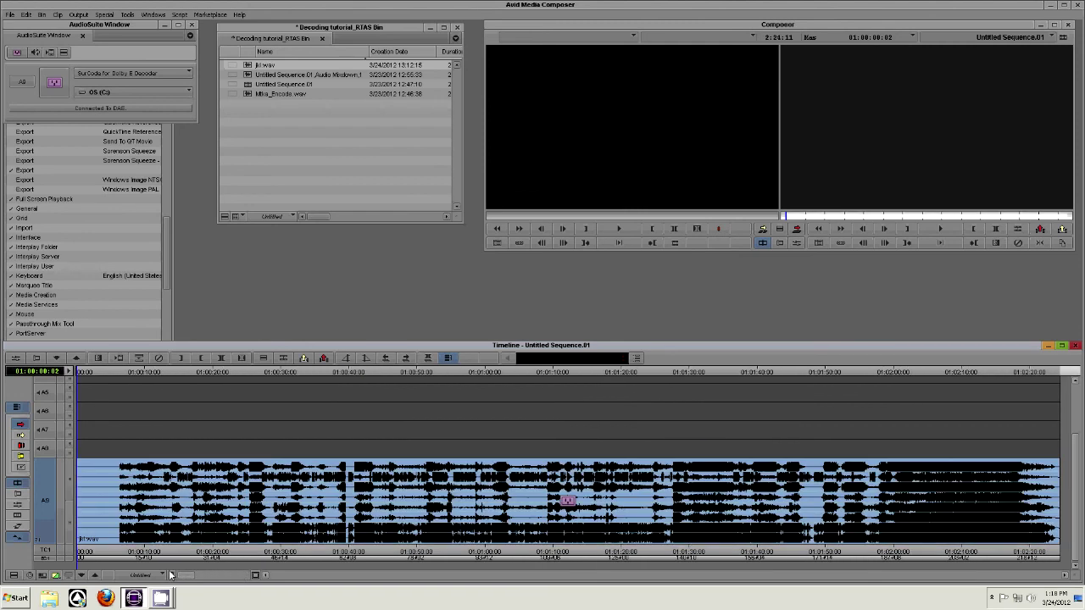